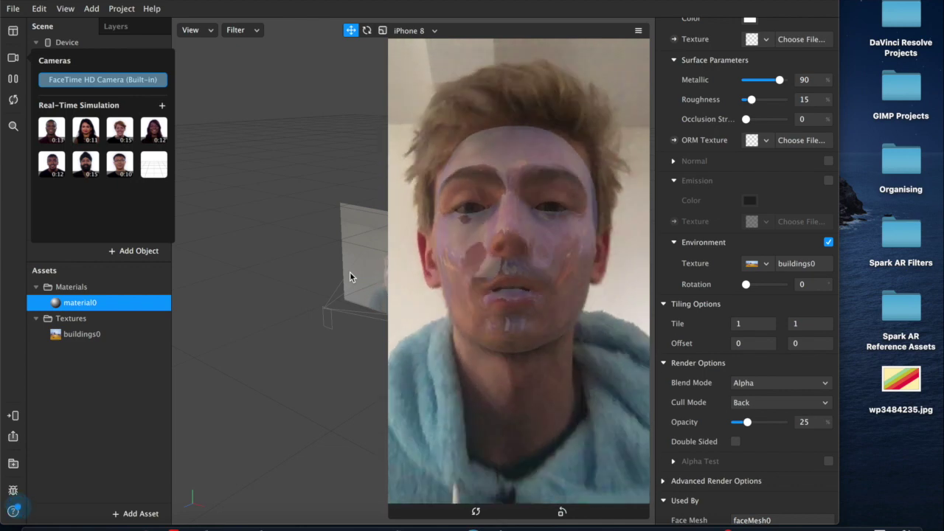
# - Start a new project with a face tracker and face mesh, and give the mesh a new material0
pyautogui.click(249, 261)
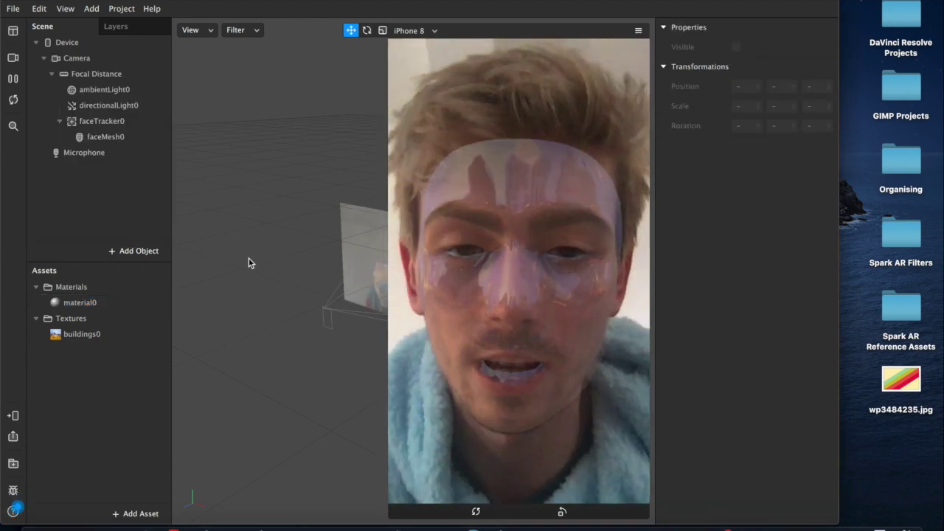
pyautogui.press('super+n')
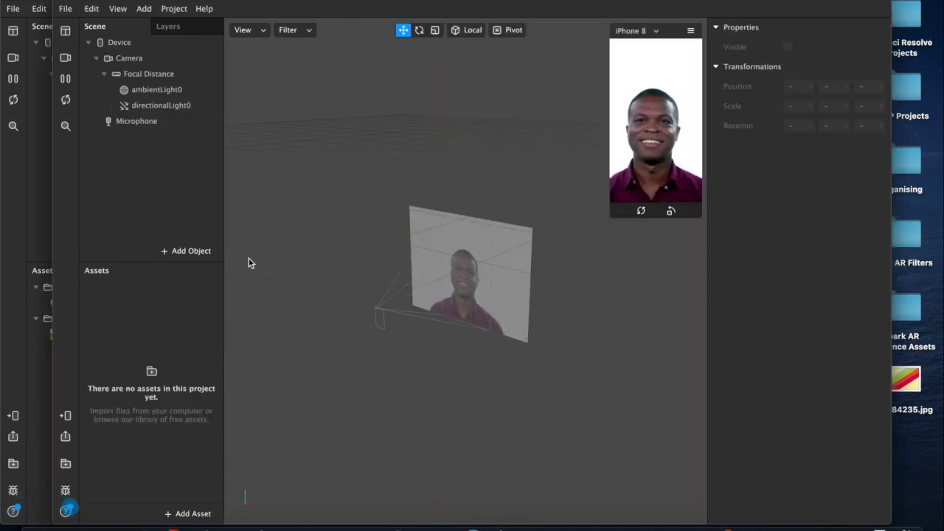
pyautogui.click(179, 256)
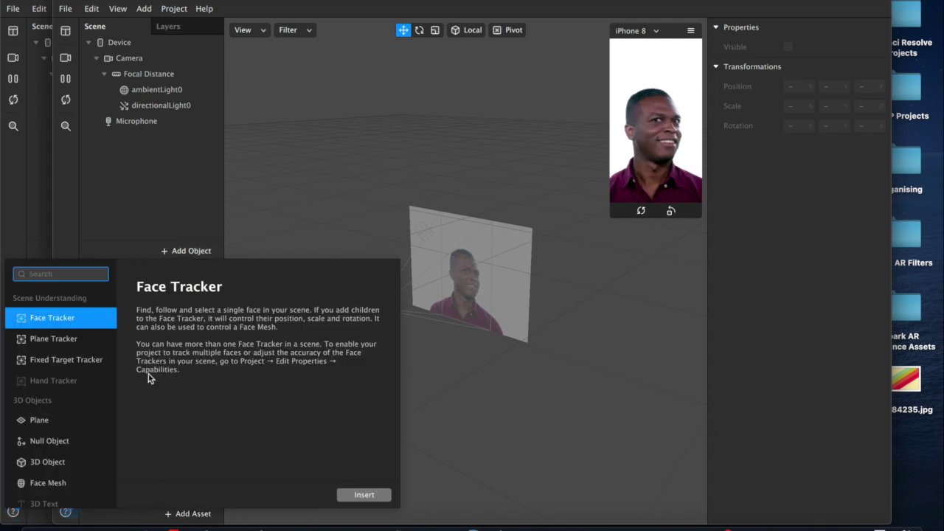
pyautogui.click(40, 491)
pyautogui.click(364, 494)
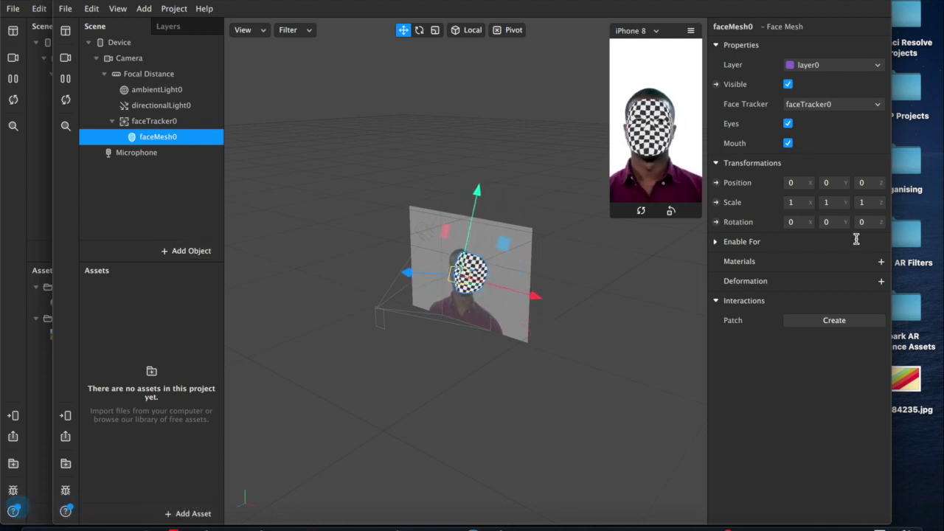
pyautogui.click(881, 262)
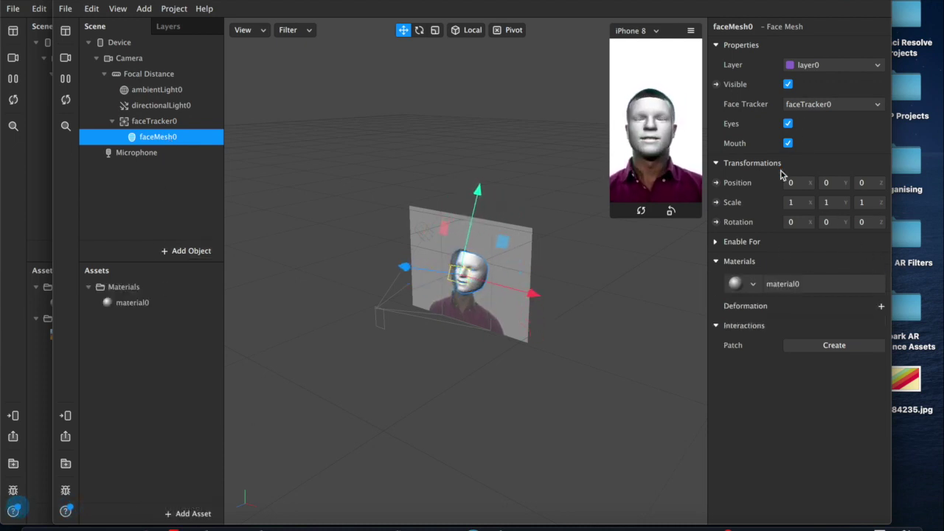
# - Add the Neuer Zollhof environment texture preset as buildings0, then select material0
pyautogui.click(186, 514)
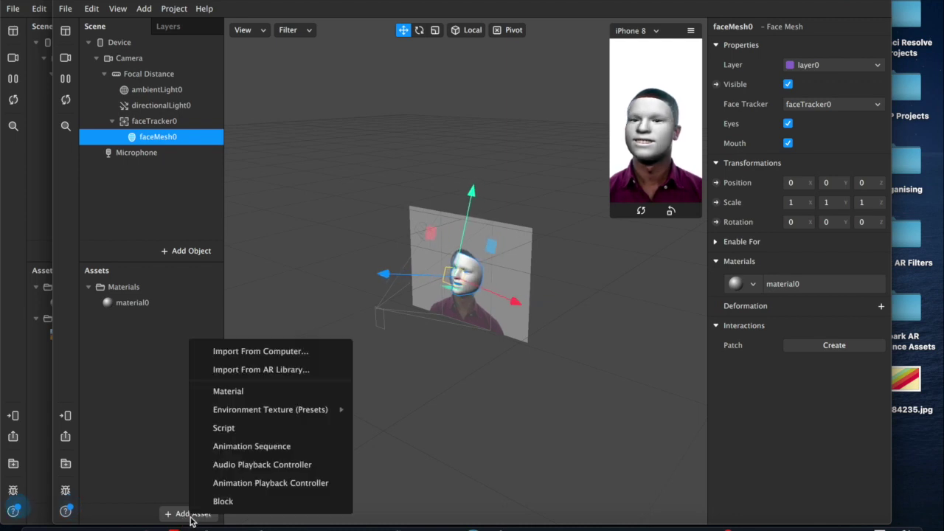
pyautogui.moveTo(236, 408)
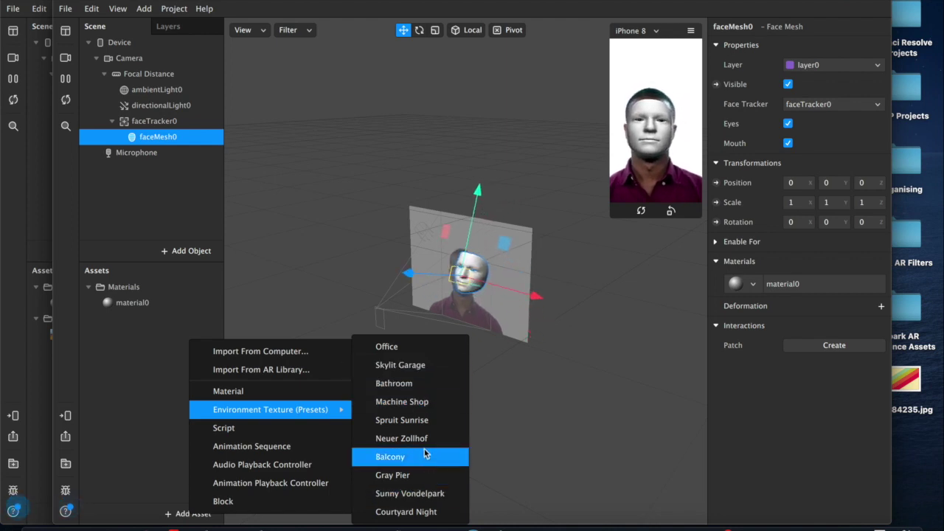
pyautogui.click(398, 438)
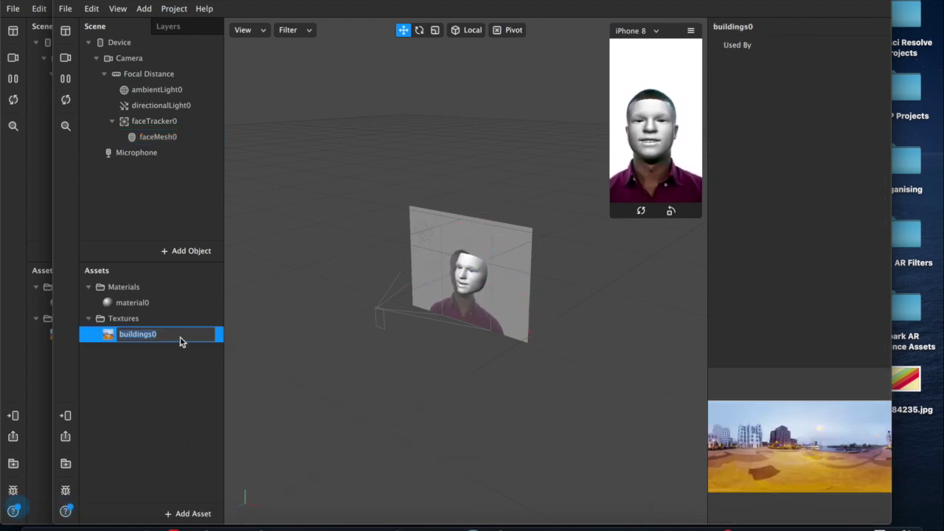
pyautogui.click(150, 303)
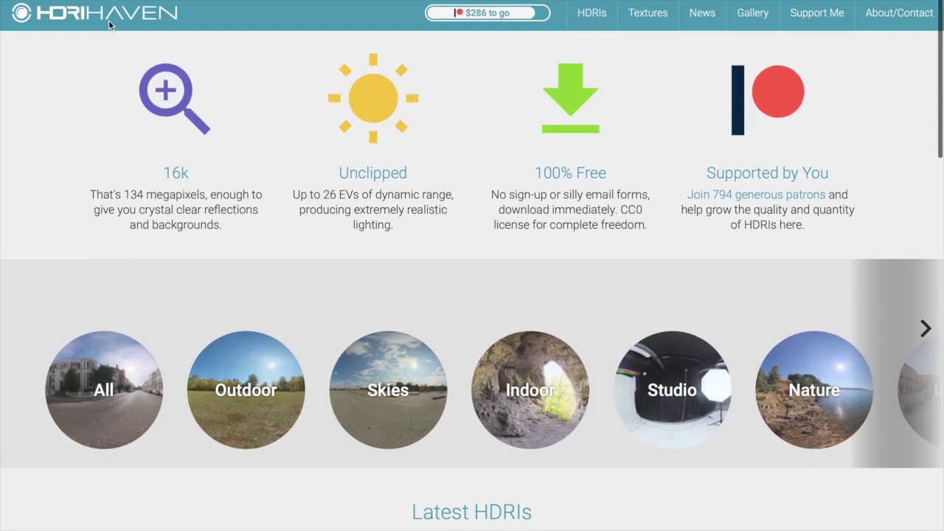
# - Browse the HDRI Haven home page, then return to the Spark AR Studio project
pyautogui.click(79, 7)
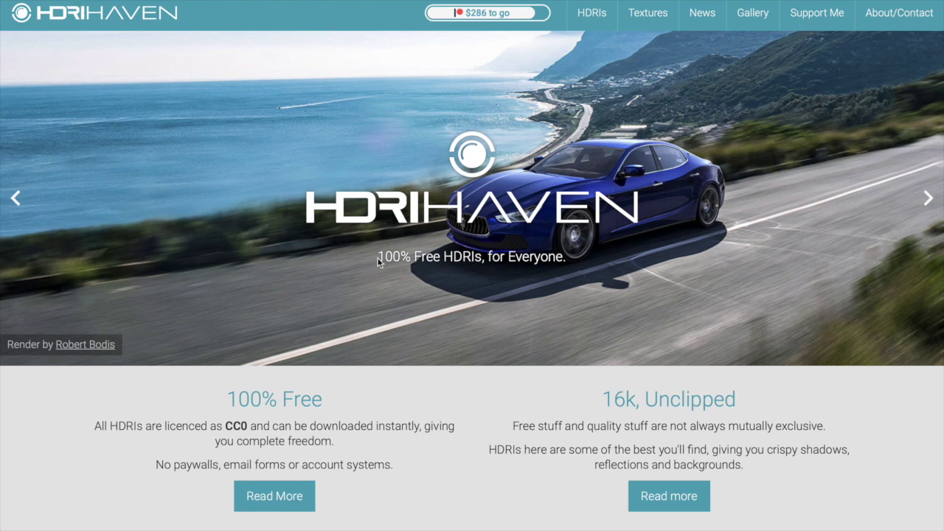
pyautogui.moveTo(378, 261); pyautogui.dragTo(550, 251)
pyautogui.click(496, 318)
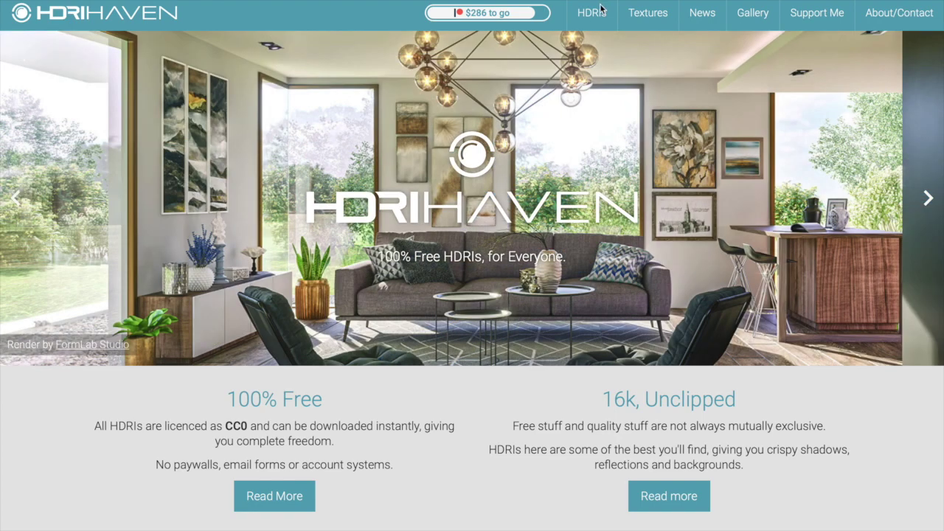
pyautogui.scroll(-2, 538, 260)
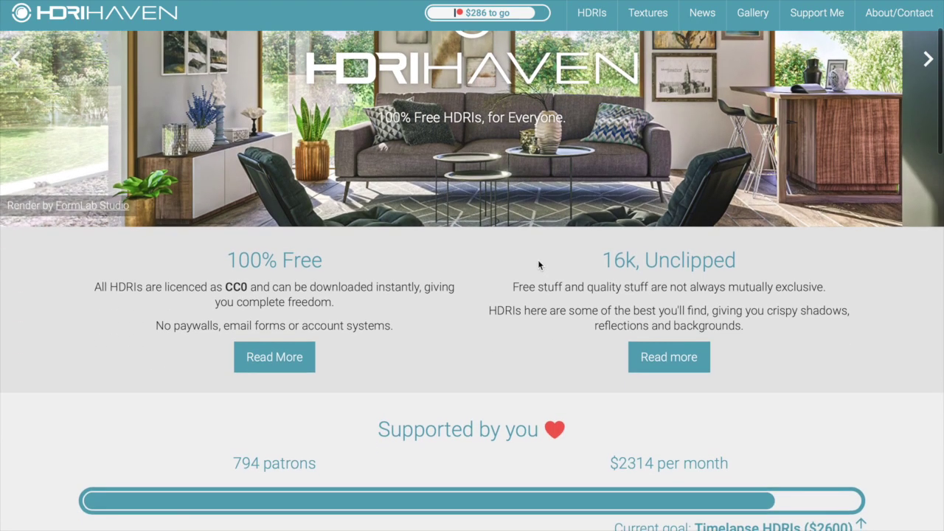
pyautogui.scroll(2, 473, 310)
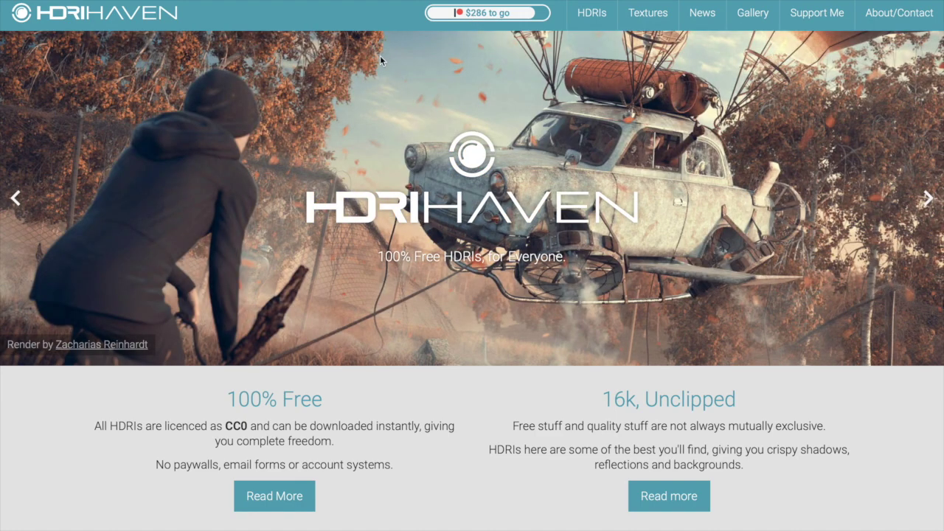
pyautogui.press('super+Tab')
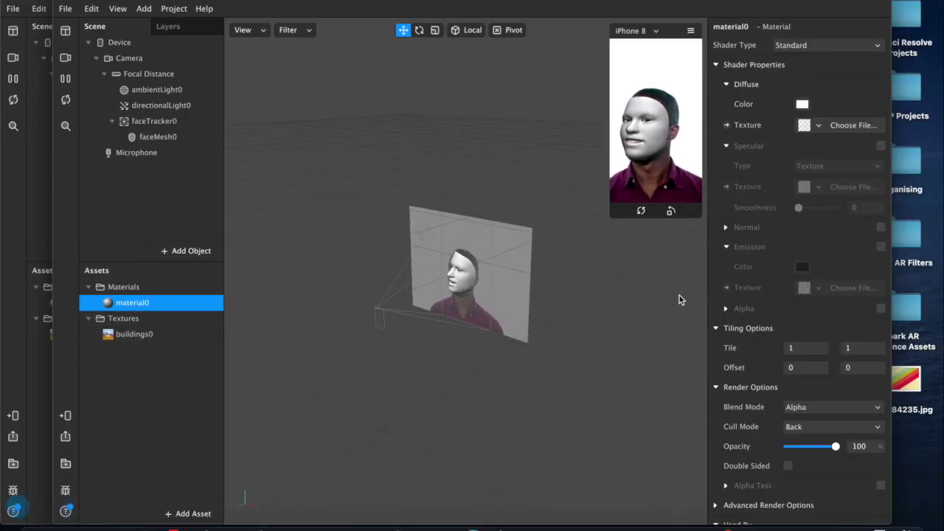
# - Make material0 Physically-Based with Environment reflections on, using the buildings0 texture
pyautogui.click(840, 46)
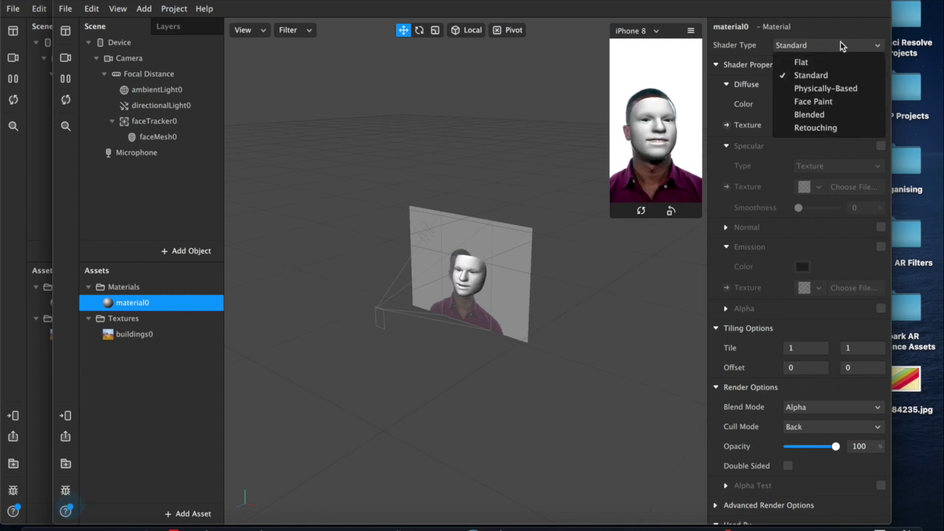
pyautogui.click(822, 88)
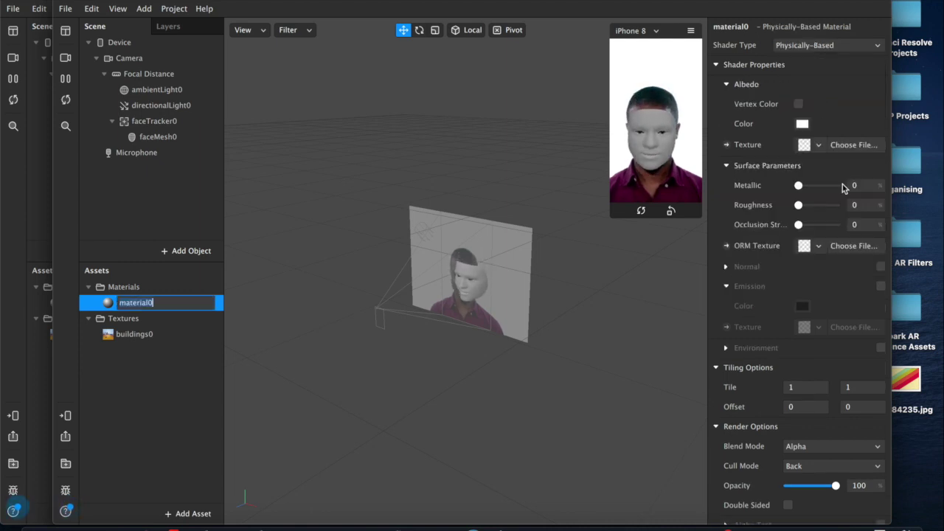
pyautogui.scroll(-3, 859, 304)
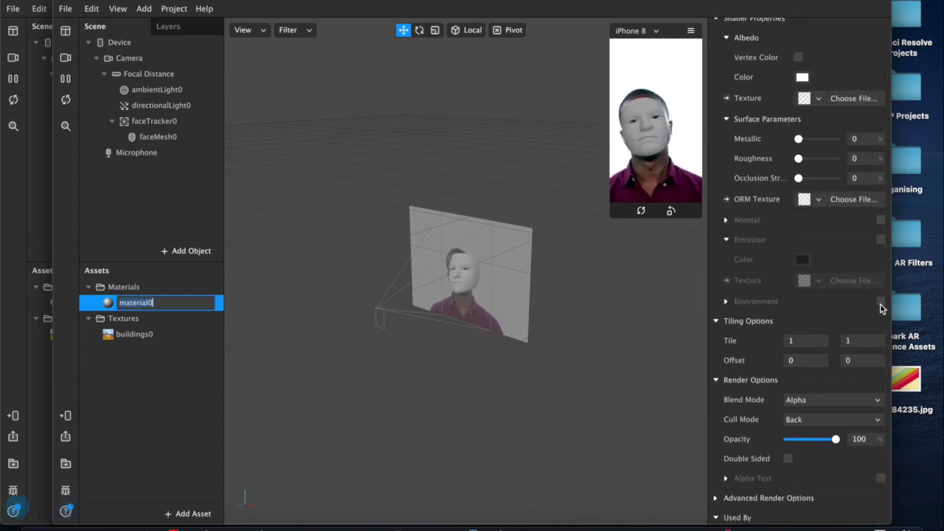
pyautogui.click(880, 301)
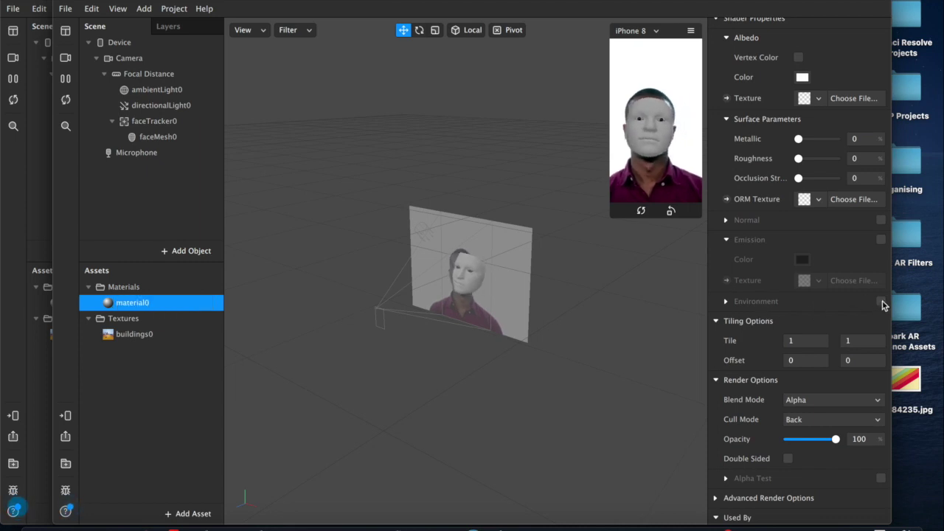
pyautogui.click(801, 369)
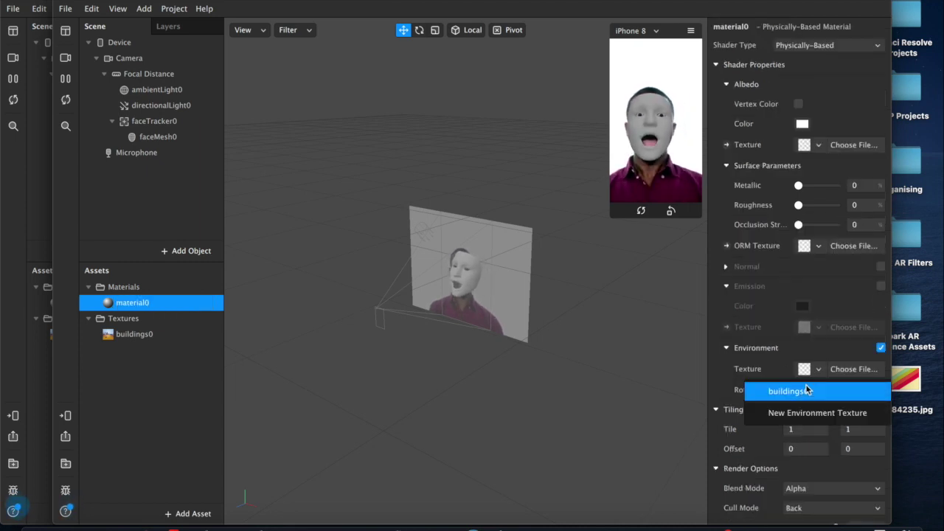
pyautogui.click(803, 392)
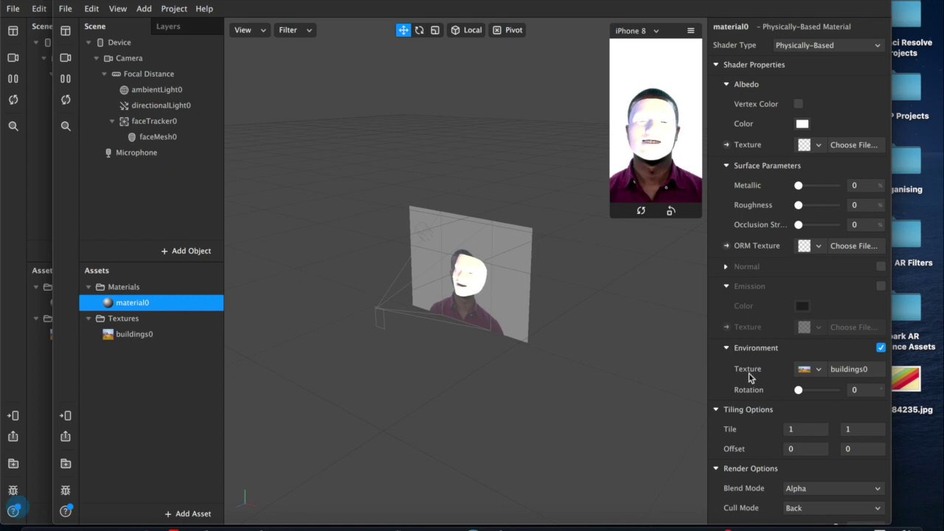
# - Enlarge the phone preview and try the metallic, roughness and occlusion sliders, leaving occlusion at 0
pyautogui.moveTo(615, 220); pyautogui.dragTo(447, 337)
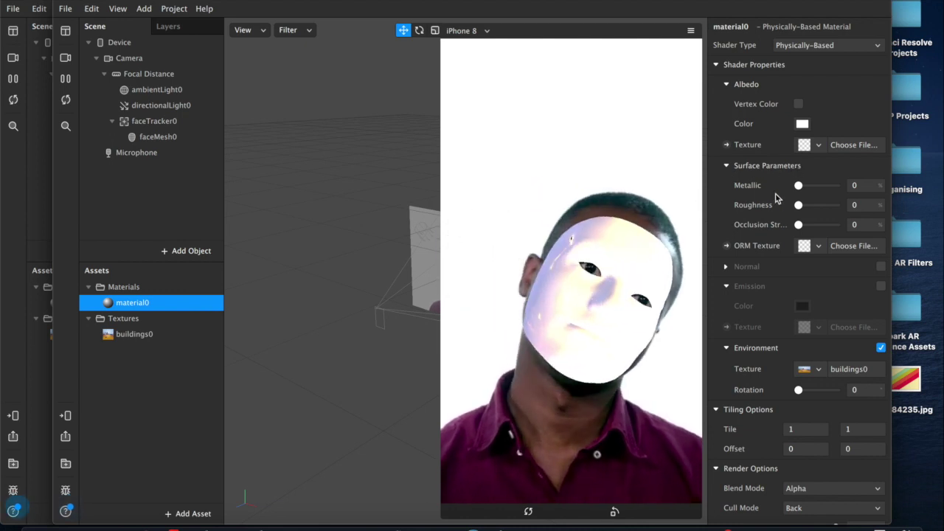
pyautogui.moveTo(799, 185); pyautogui.dragTo(843, 187)
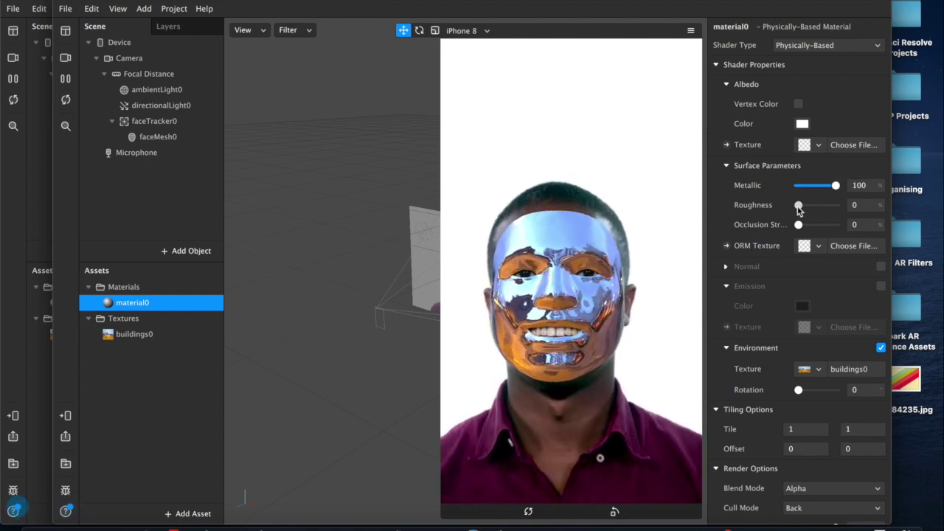
pyautogui.moveTo(798, 209)
pyautogui.mouseDown()
pyautogui.moveTo(838, 207)
pyautogui.moveTo(798, 209)
pyautogui.mouseUp()
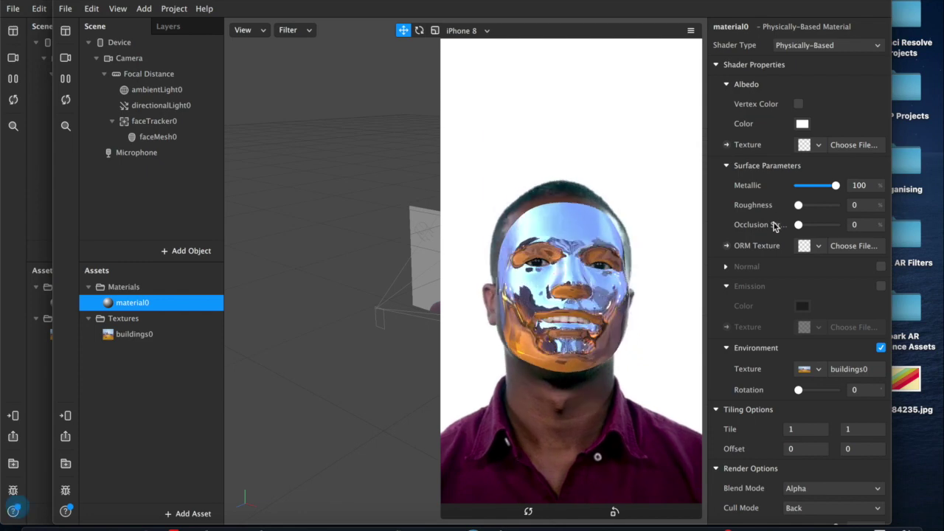
pyautogui.moveTo(817, 226)
pyautogui.mouseDown()
pyautogui.moveTo(838, 231)
pyautogui.moveTo(802, 234)
pyautogui.moveTo(796, 226)
pyautogui.moveTo(845, 227)
pyautogui.moveTo(806, 227)
pyautogui.mouseUp()
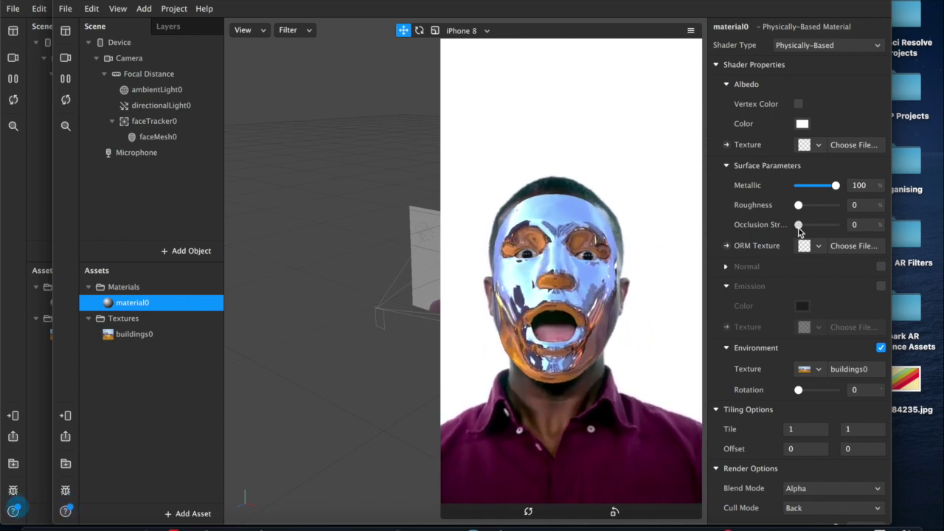
pyautogui.moveTo(799, 232); pyautogui.dragTo(753, 233)
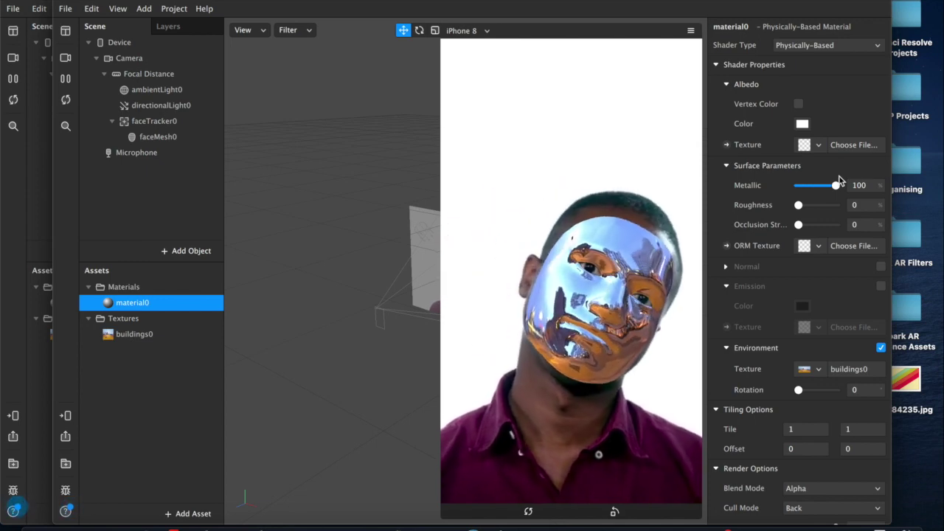
# - Set material0's Metallic to 90 and Roughness to 15
pyautogui.click(863, 185)
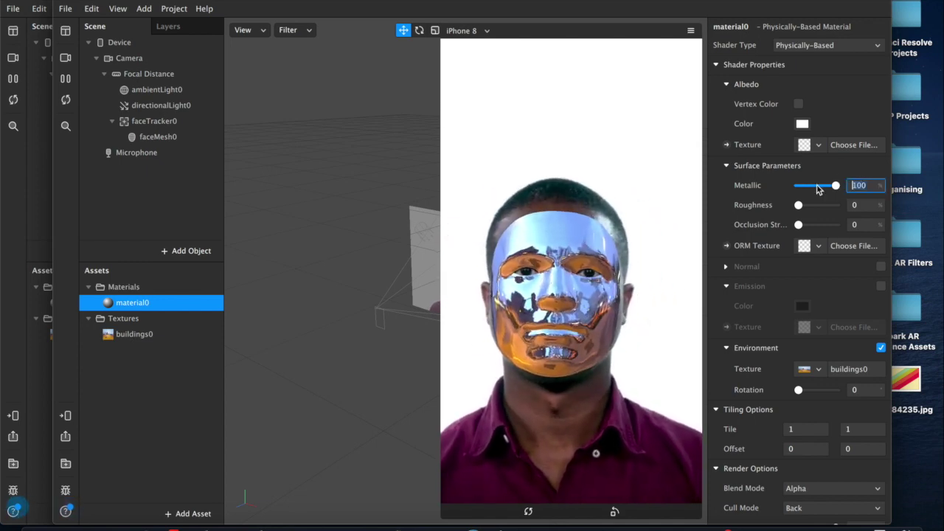
pyautogui.press('Return')
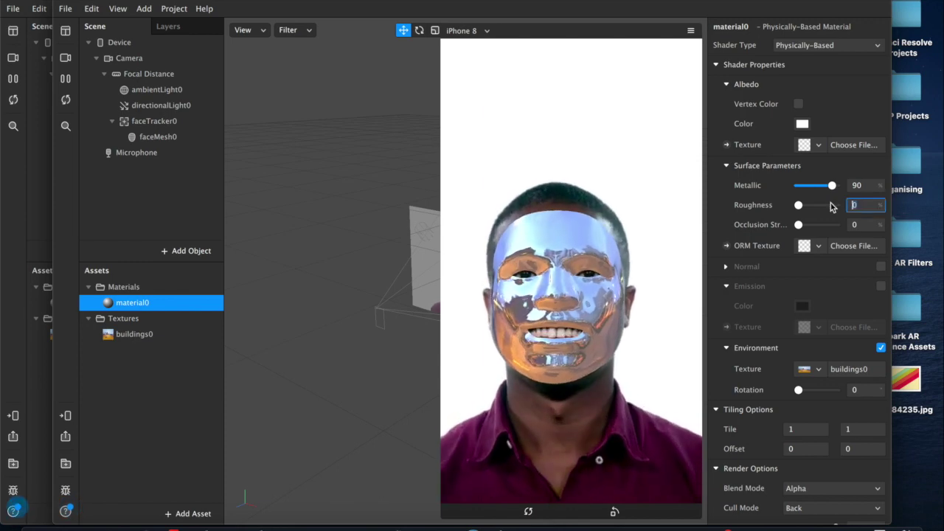
pyautogui.write('15')
pyautogui.press('Return')
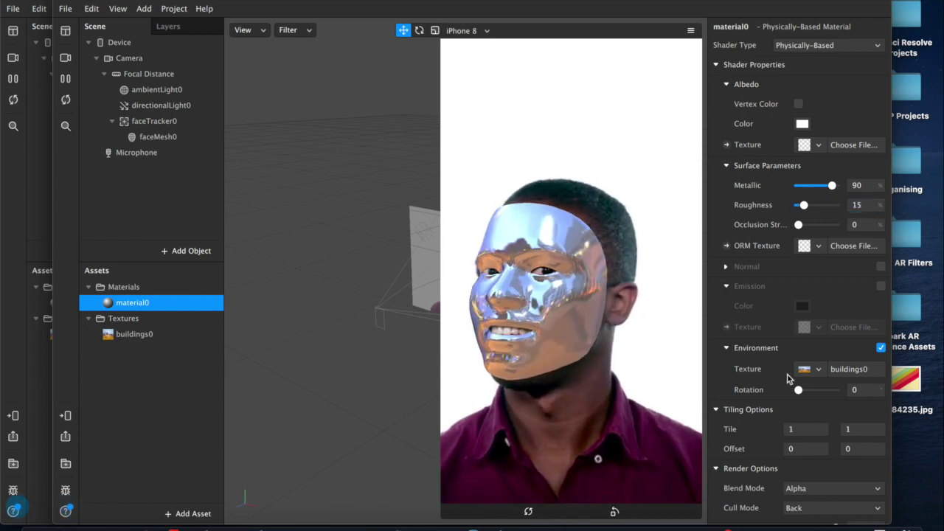
pyautogui.scroll(-3, 788, 379)
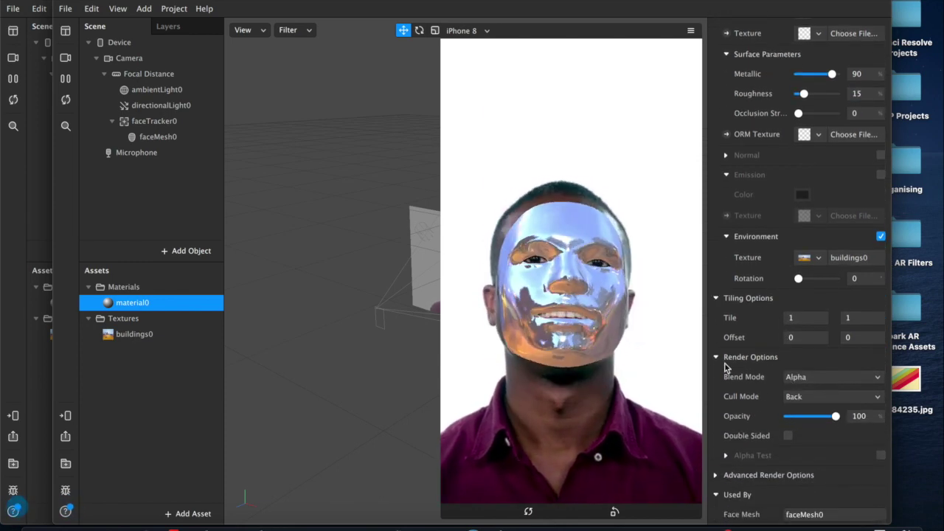
# - Lower material0's Opacity to 25 so the mask turns translucent
pyautogui.click(864, 415)
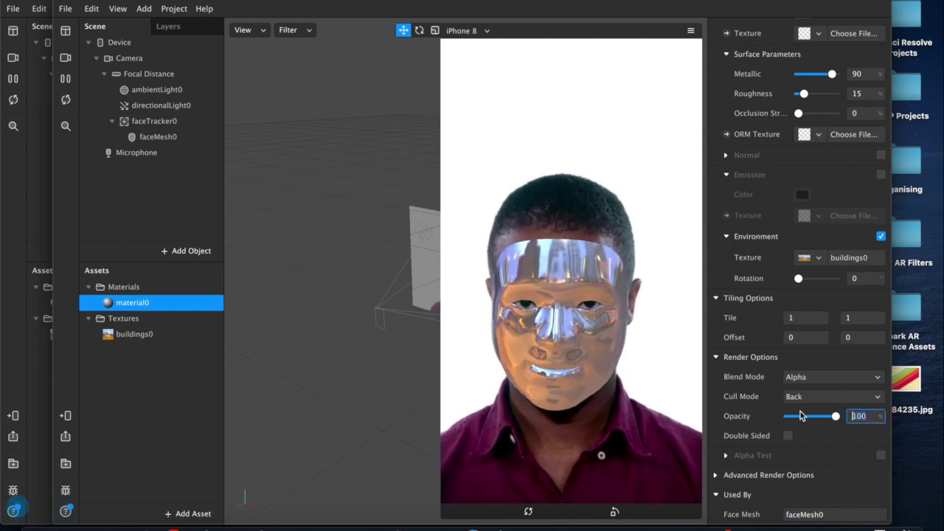
pyautogui.write('2')
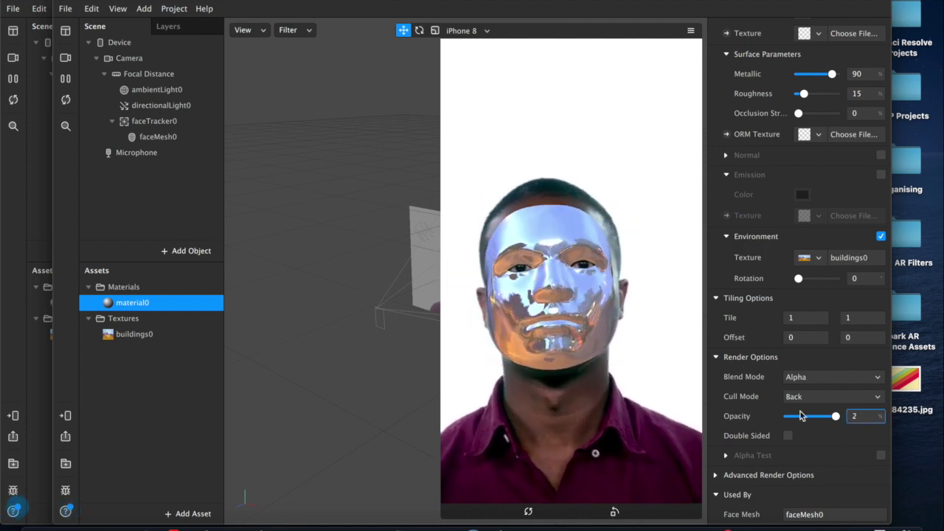
pyautogui.write('5')
pyautogui.press('Return')
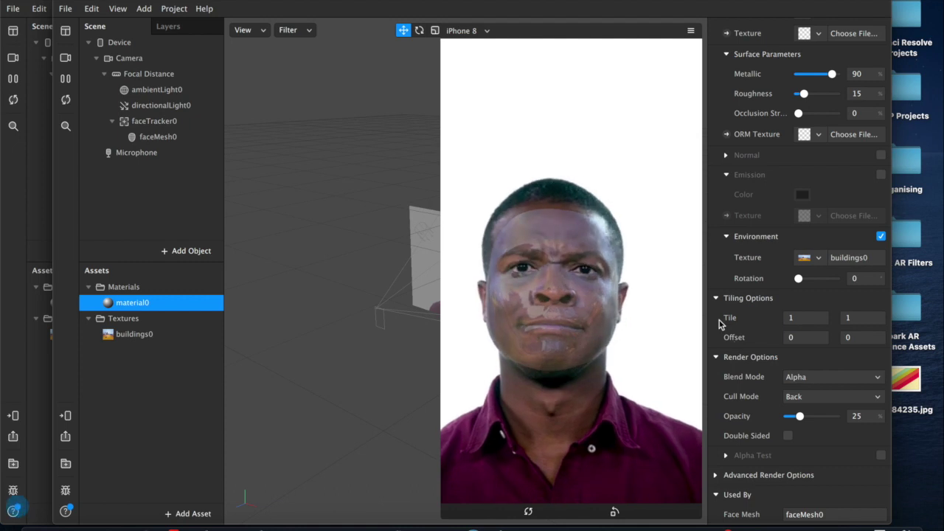
pyautogui.scroll(3, 735, 365)
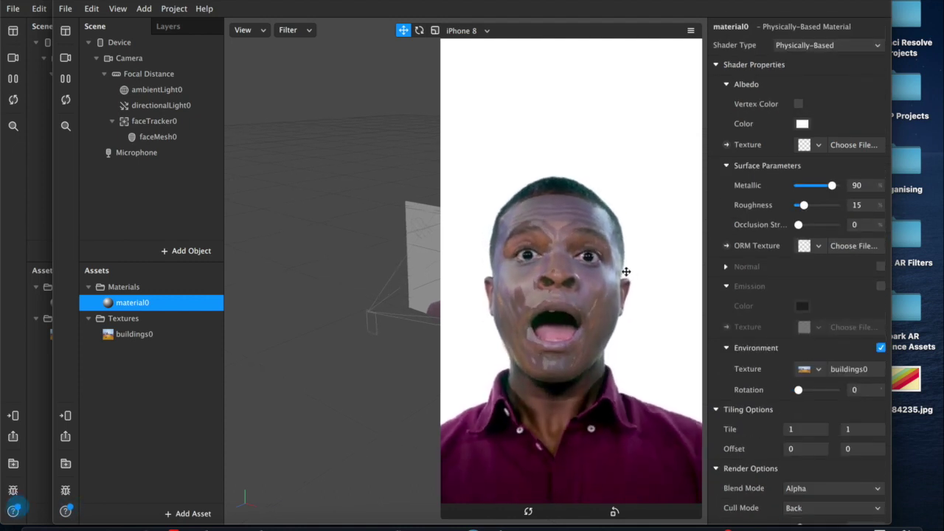
# - Preview the mask on four simulated faces, then on the live FaceTime HD camera
pyautogui.click(66, 58)
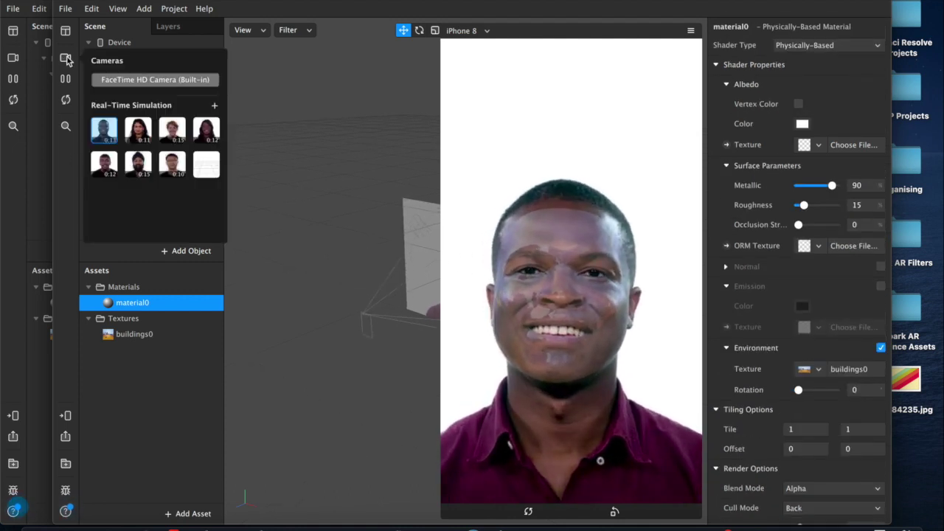
pyautogui.click(142, 133)
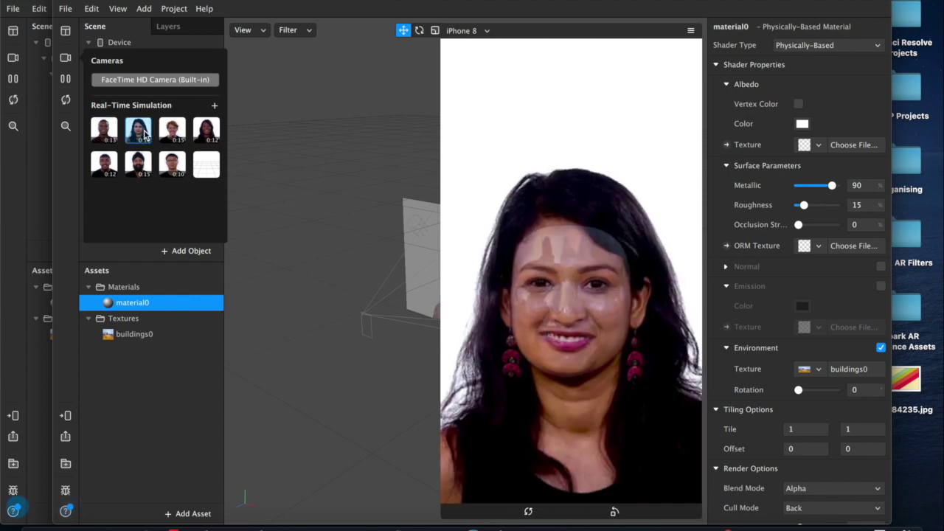
pyautogui.click(172, 132)
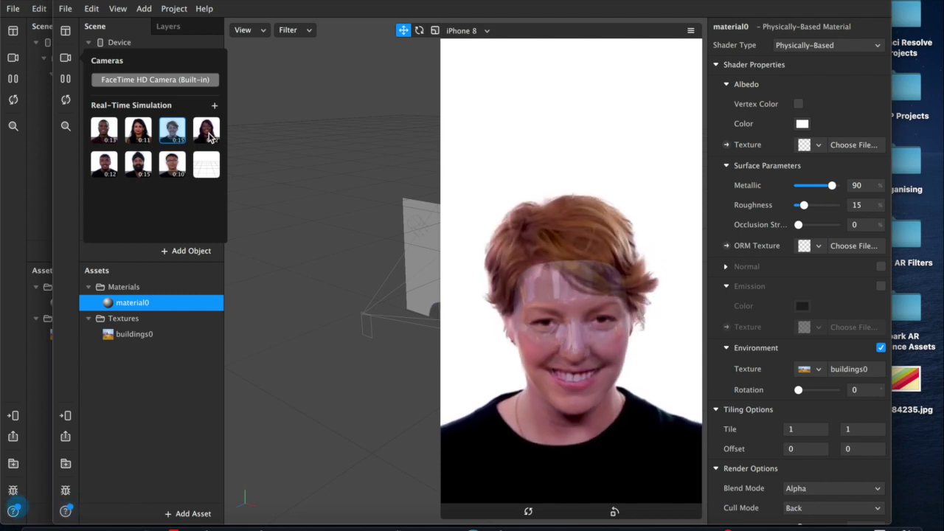
pyautogui.click(204, 131)
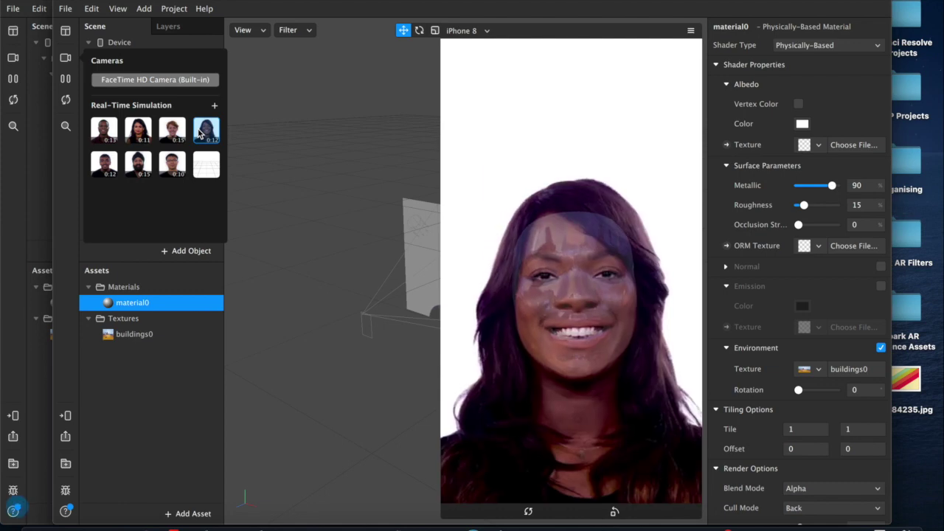
pyautogui.click(143, 131)
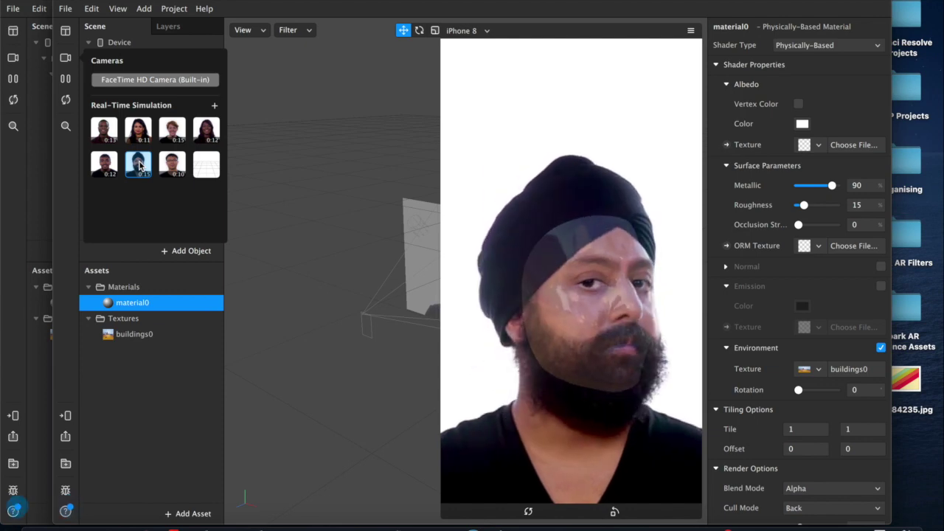
pyautogui.click(130, 82)
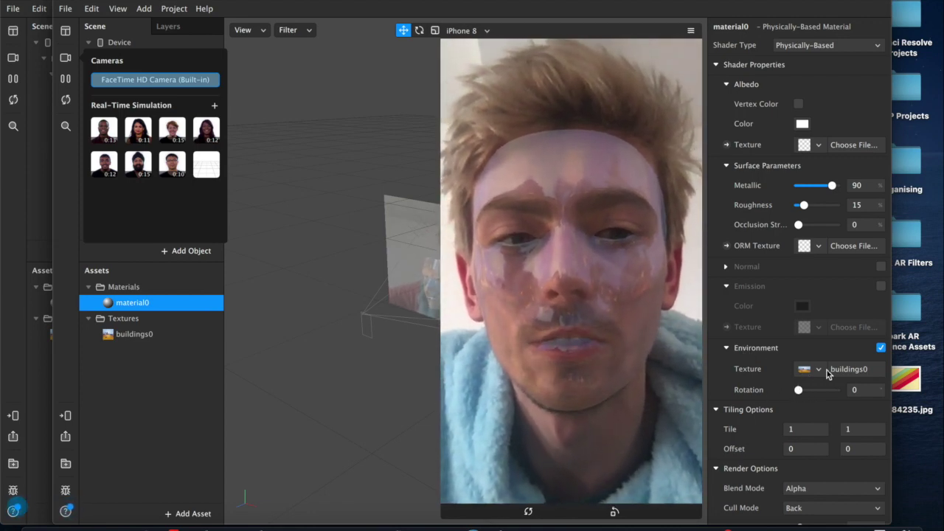
pyautogui.click(798, 391)
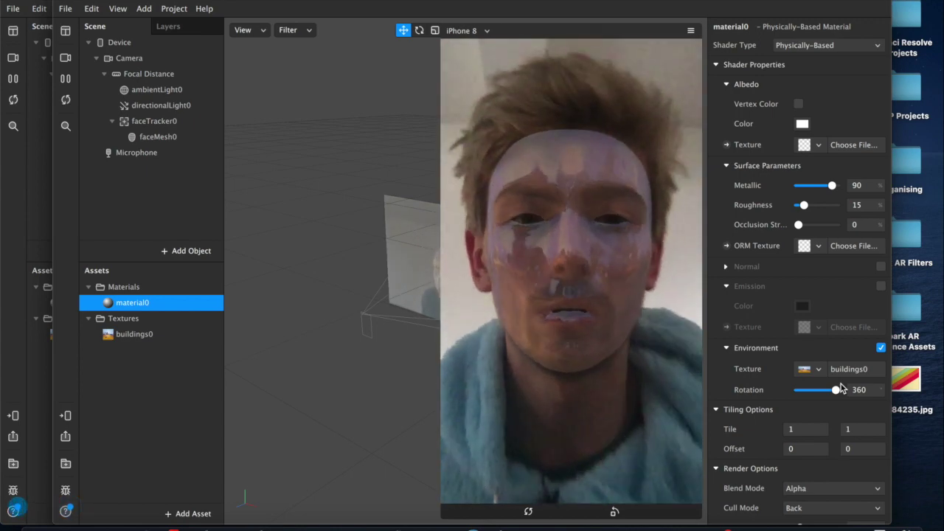
# - Drag the environment Rotation slider to 176 to shift the buildings reflection
pyautogui.moveTo(839, 383); pyautogui.dragTo(829, 388)
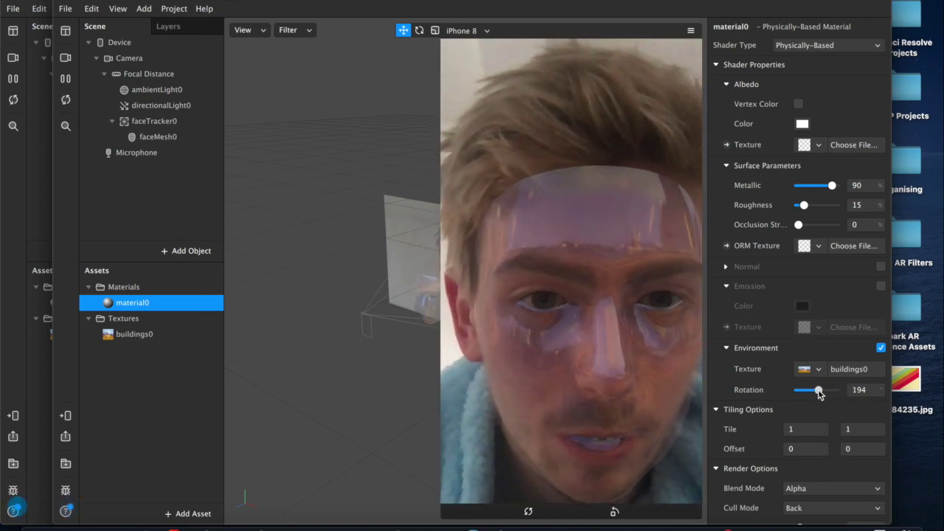
pyautogui.moveTo(817, 393); pyautogui.dragTo(816, 393)
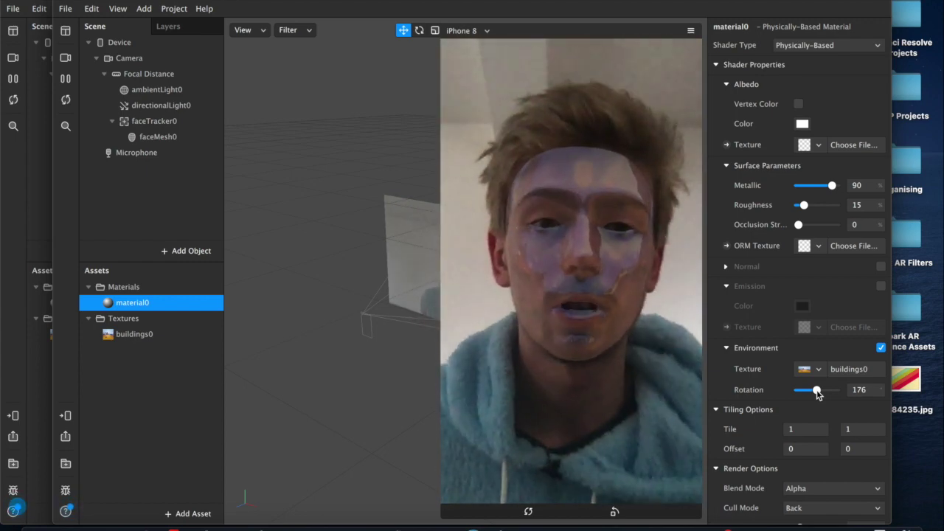
pyautogui.click(802, 123)
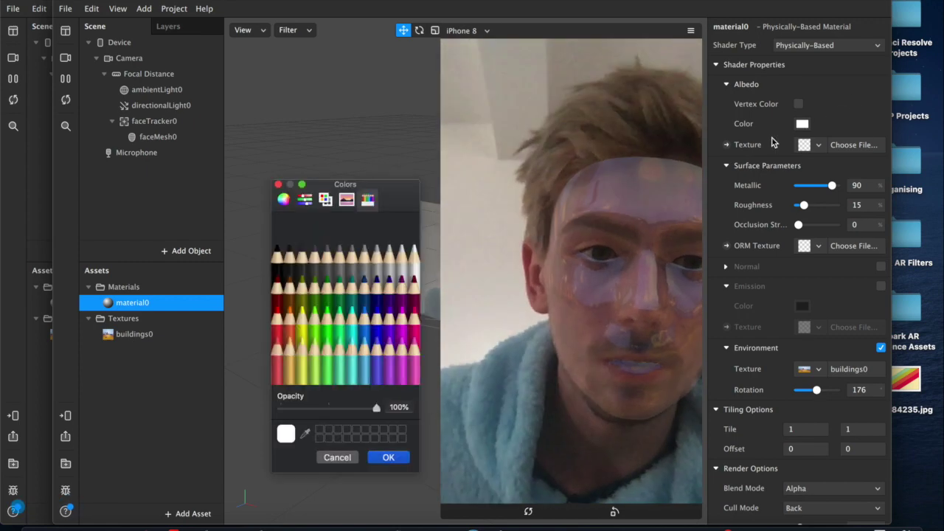
pyautogui.click(276, 303)
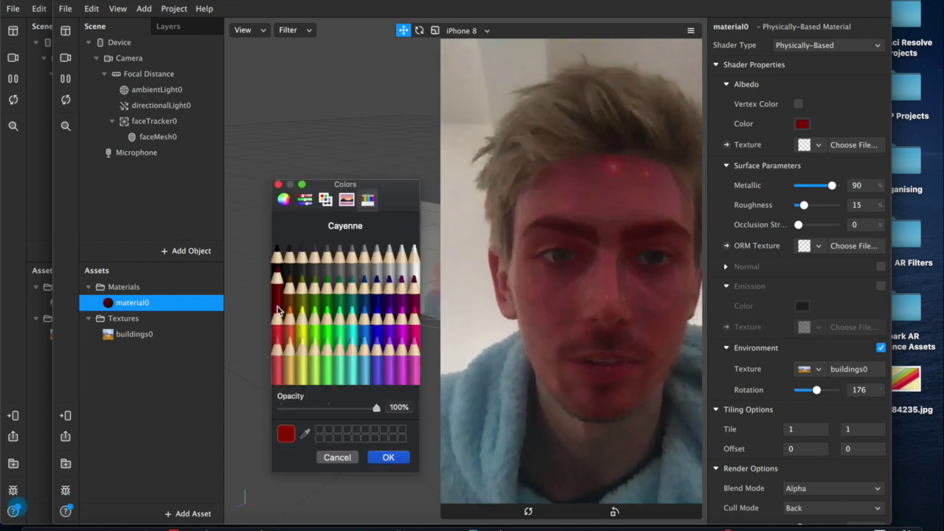
pyautogui.click(278, 317)
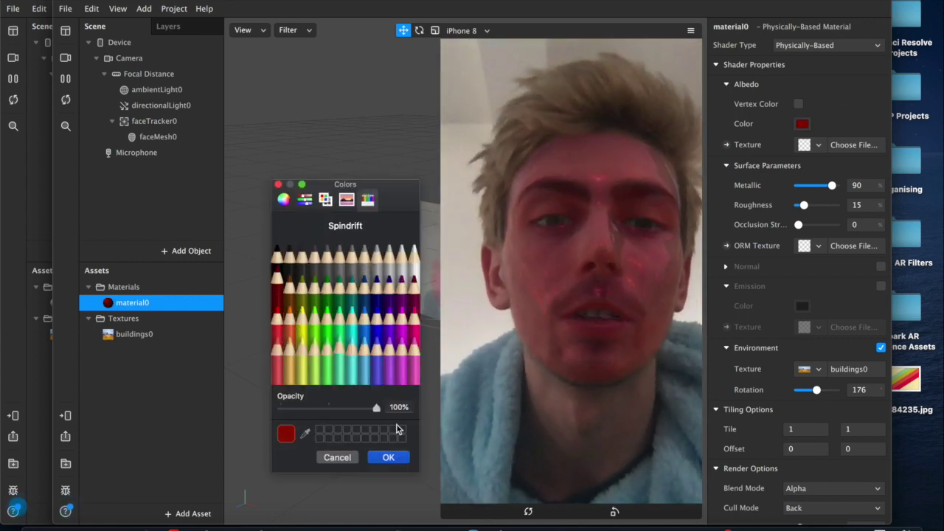
pyautogui.click(398, 457)
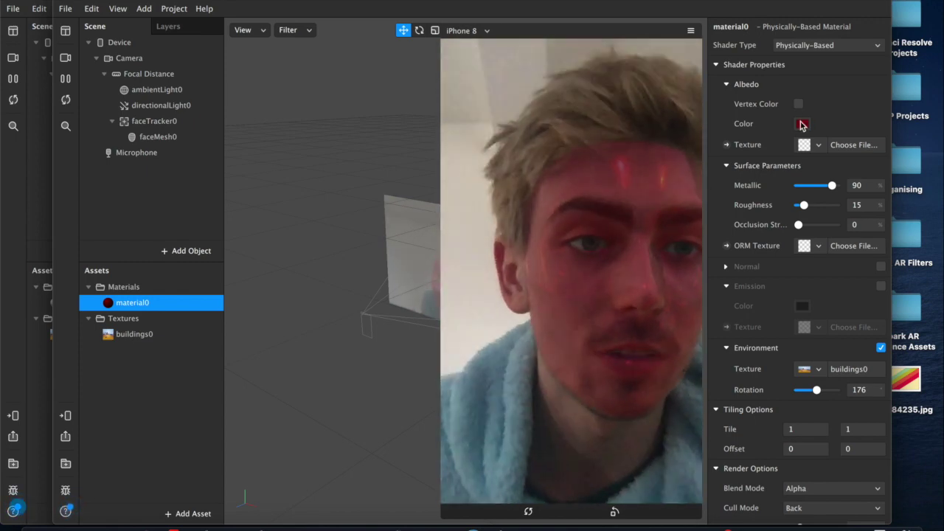
pyautogui.click(803, 123)
pyautogui.click(414, 257)
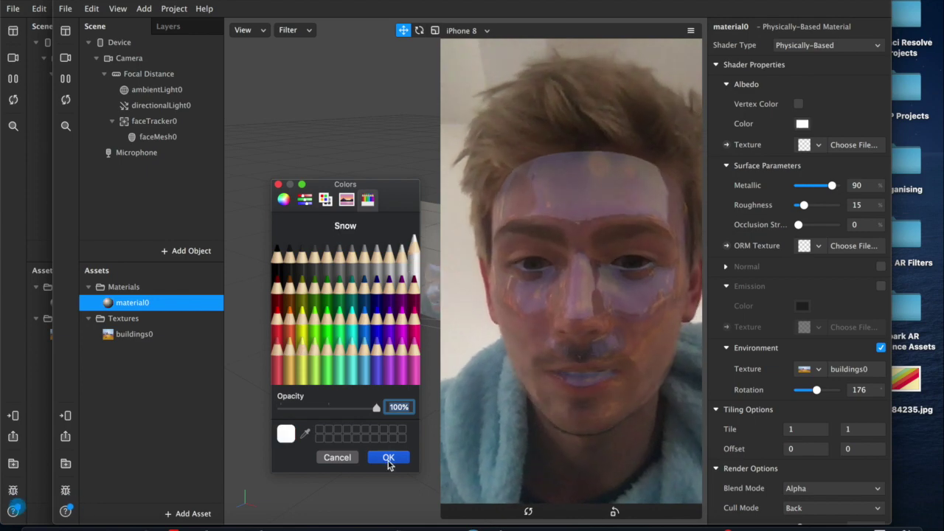
pyautogui.click(388, 458)
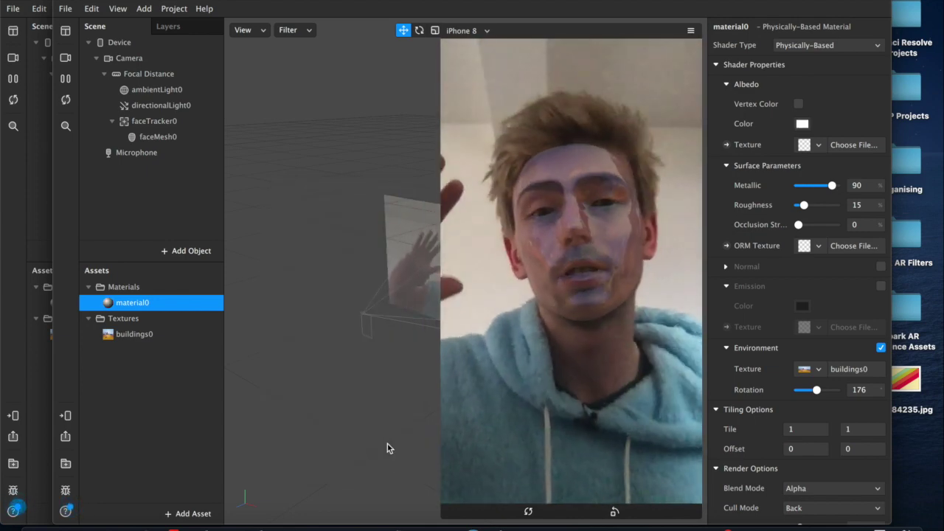